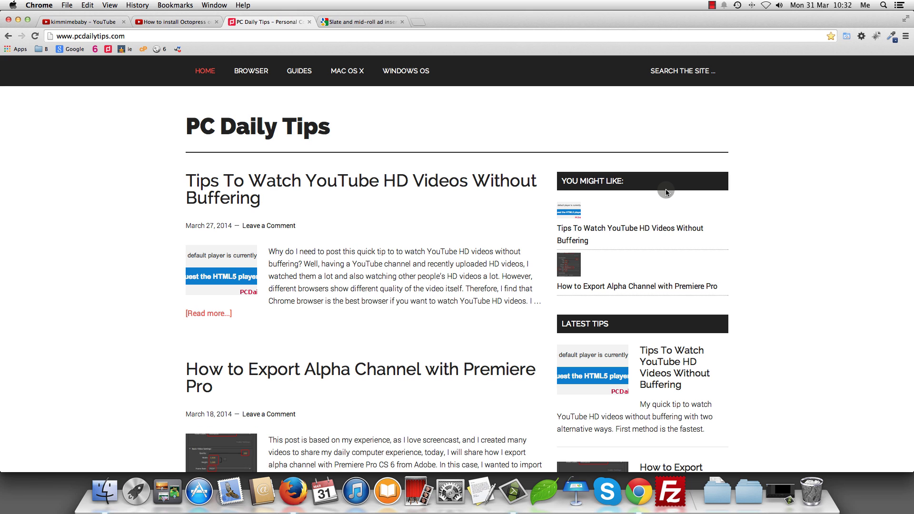
Step: View the slate and mid-roll ad insertion help article, select its URL, then go to the Octopress video
left_click(383, 21)
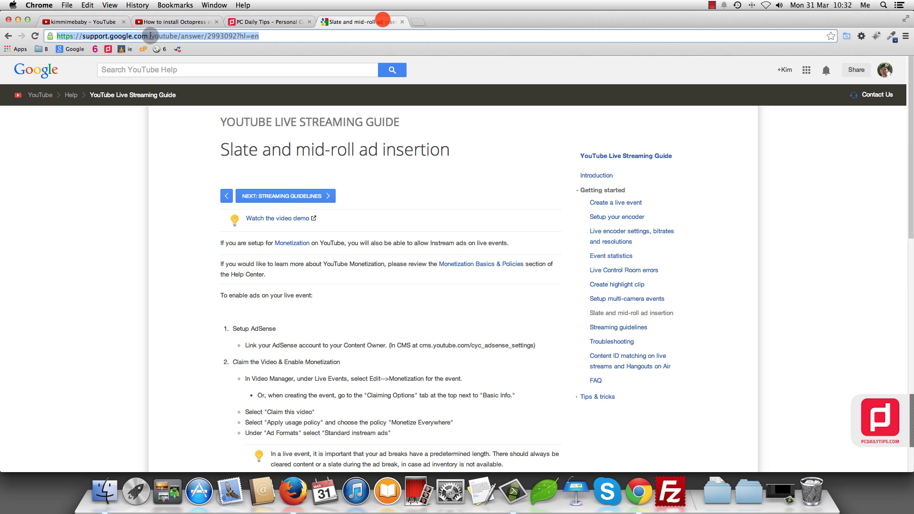
left_click(215, 37)
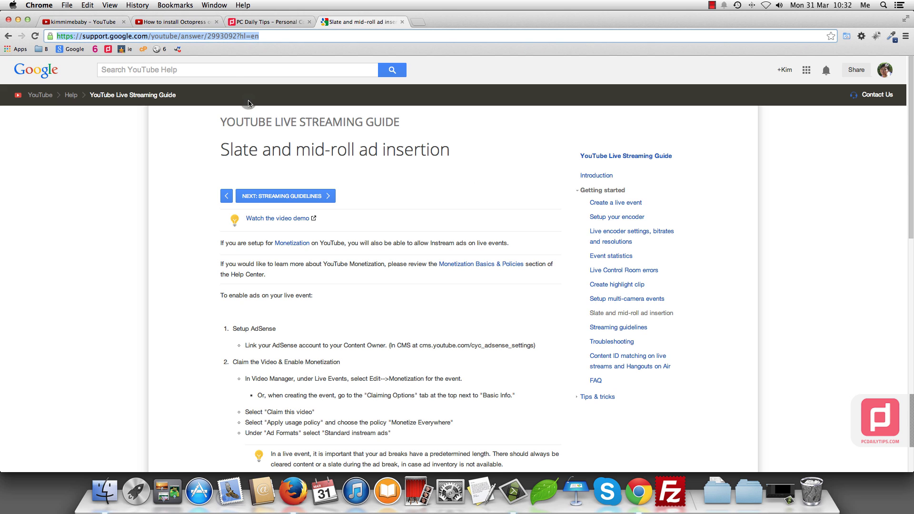
left_click(168, 23)
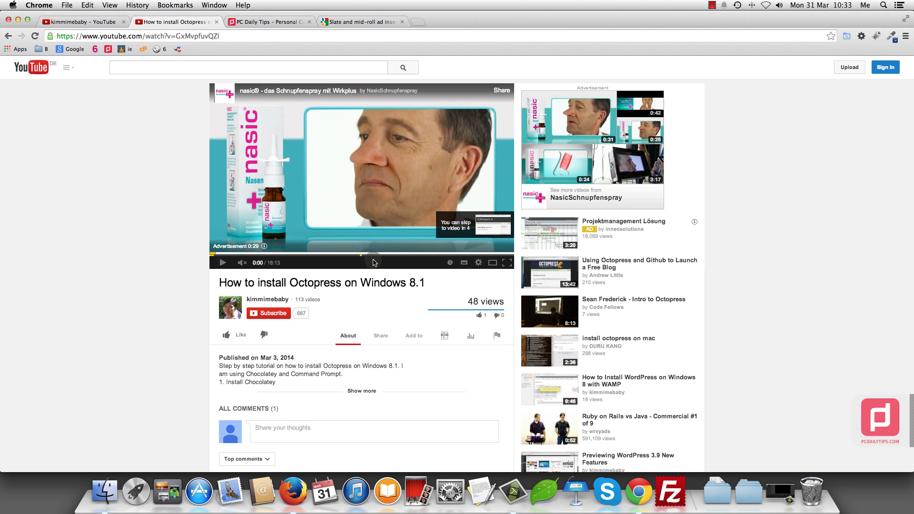
Step: From the channel page, append 'videos' to the web address to load the channel's Videos tab
left_click(92, 21)
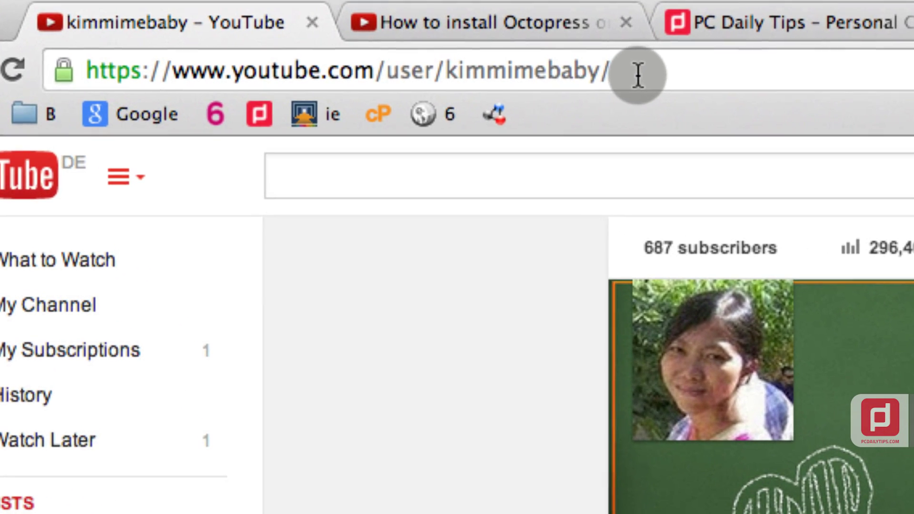
left_click_drag(638, 75, 380, 75)
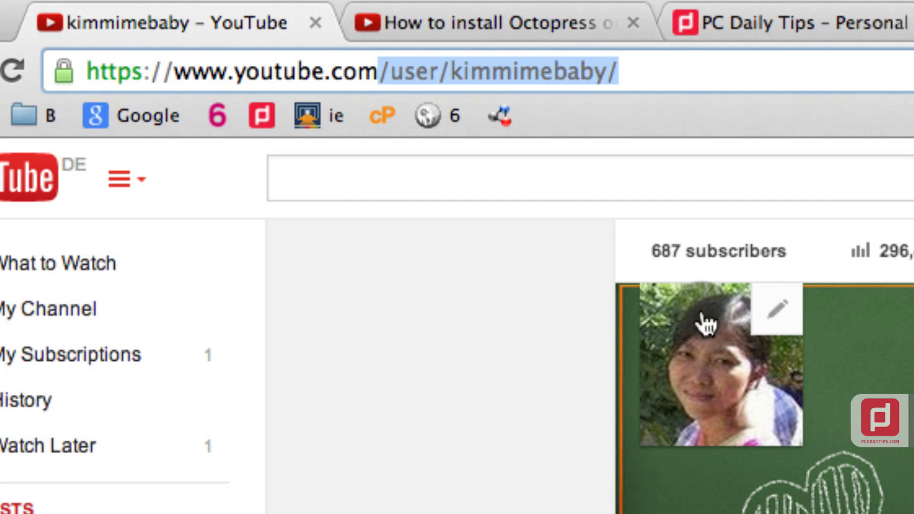
left_click_drag(398, 73, 676, 81)
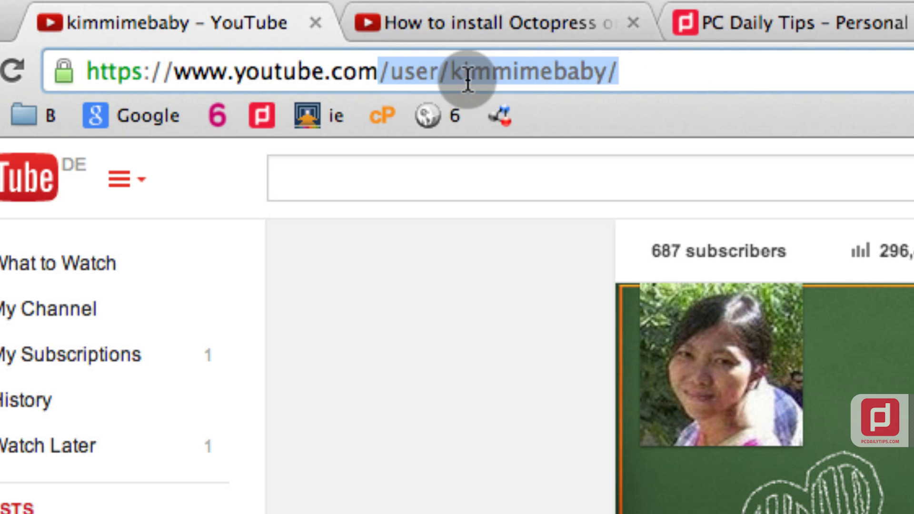
left_click_drag(453, 74, 606, 72)
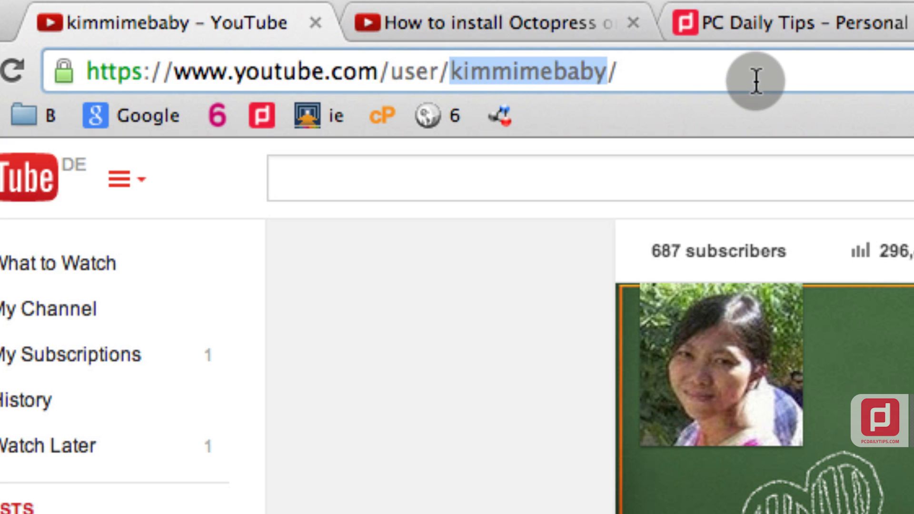
left_click(686, 72)
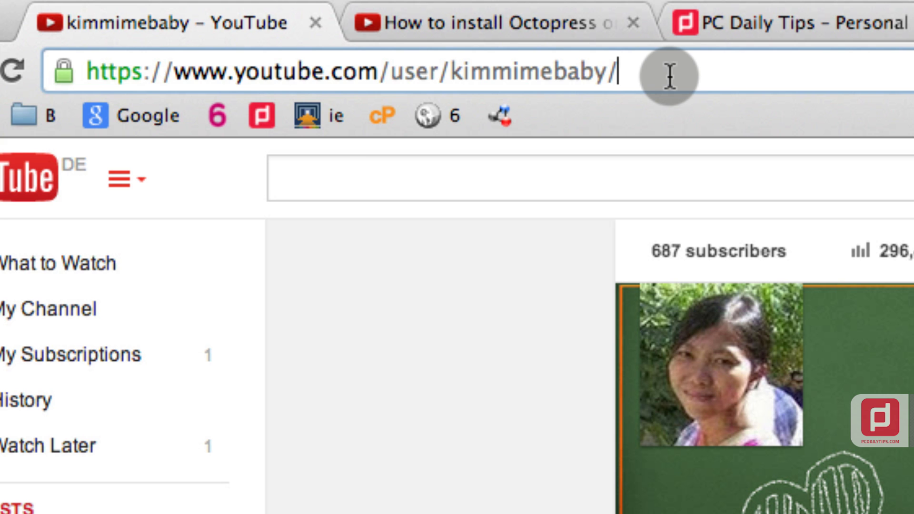
type("videos")
key("Return")
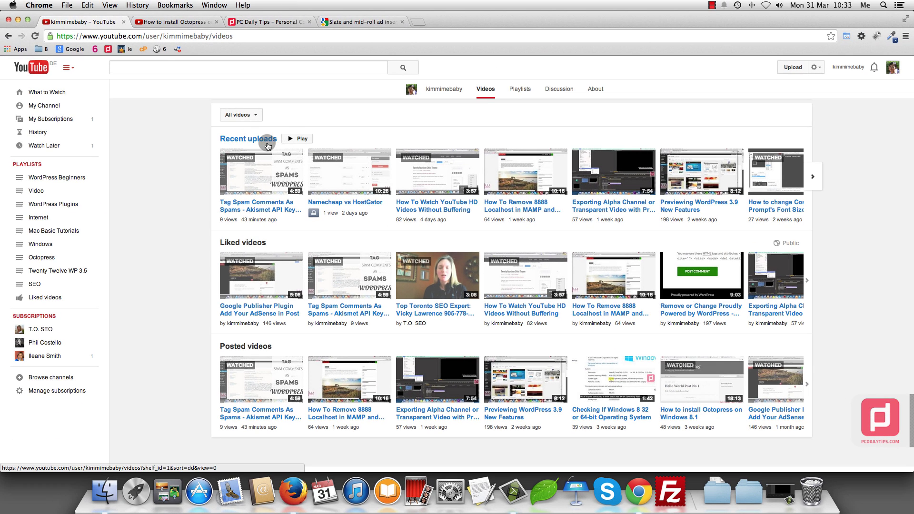
Step: Page through Recent uploads and choose the '30+ more' tile to list every upload newest first
left_click(813, 180)
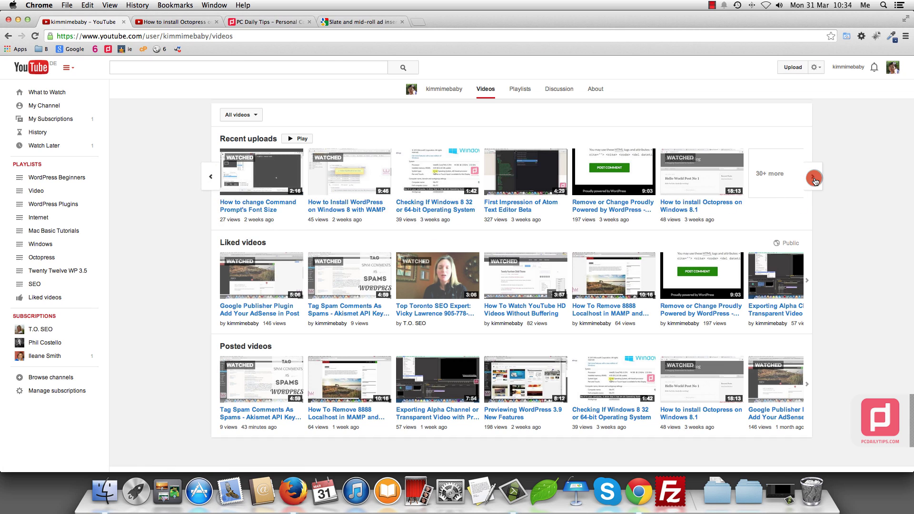
left_click(772, 176)
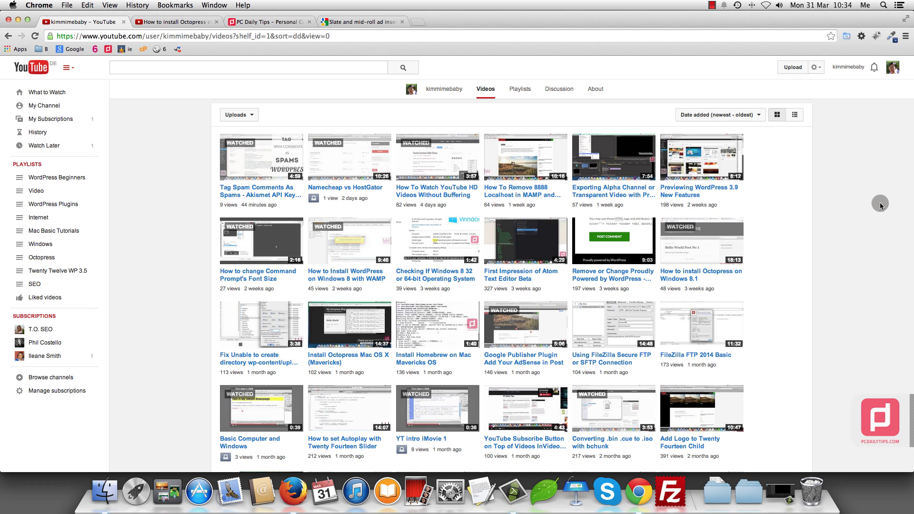
left_click(333, 37)
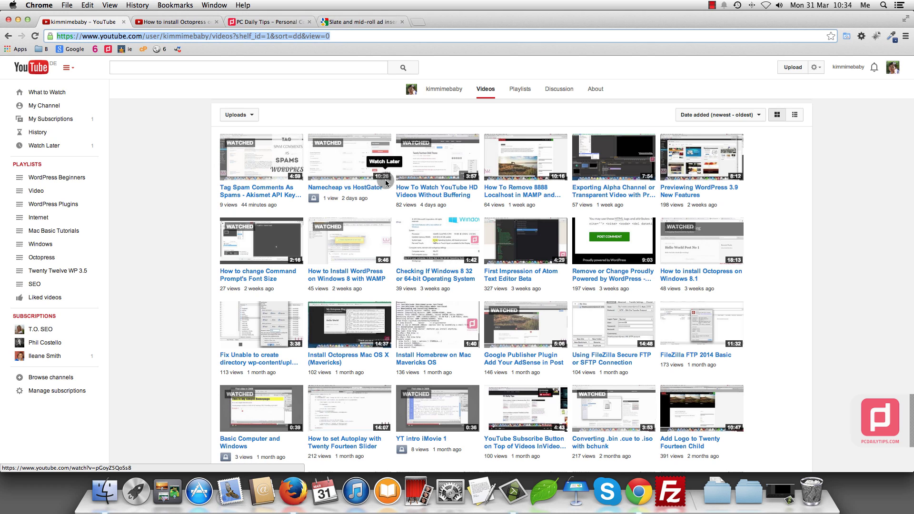
mouse_move(384, 181)
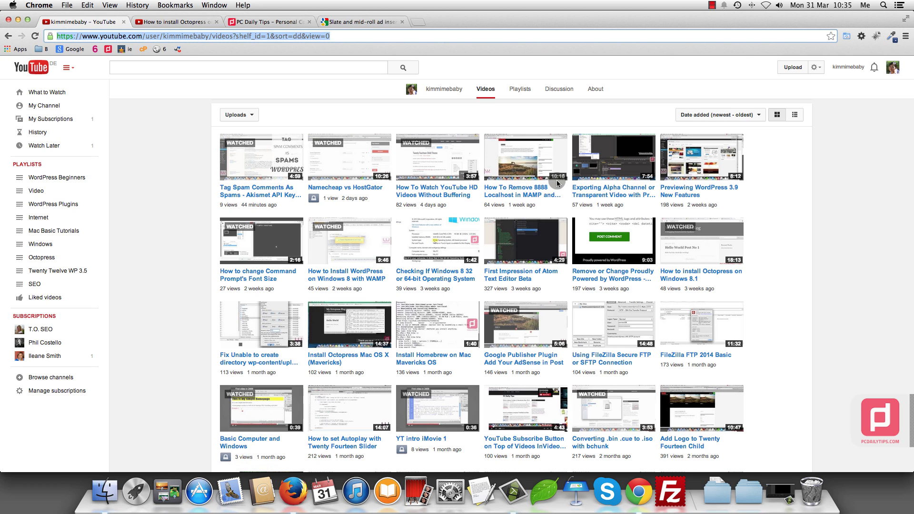
mouse_move(565, 181)
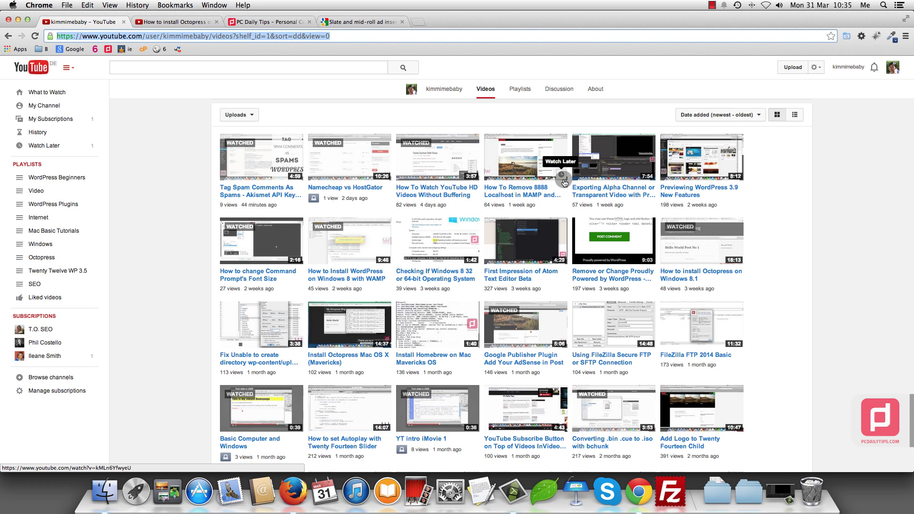
Step: Open 'How To Remove 8888 Localhost in MAMP' and pause and mute its advertisement
left_click(532, 196)
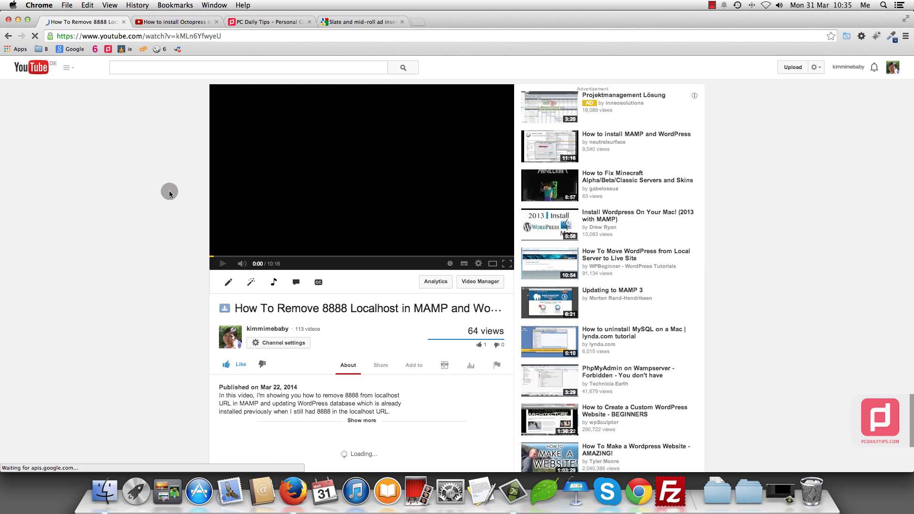
left_click(222, 265)
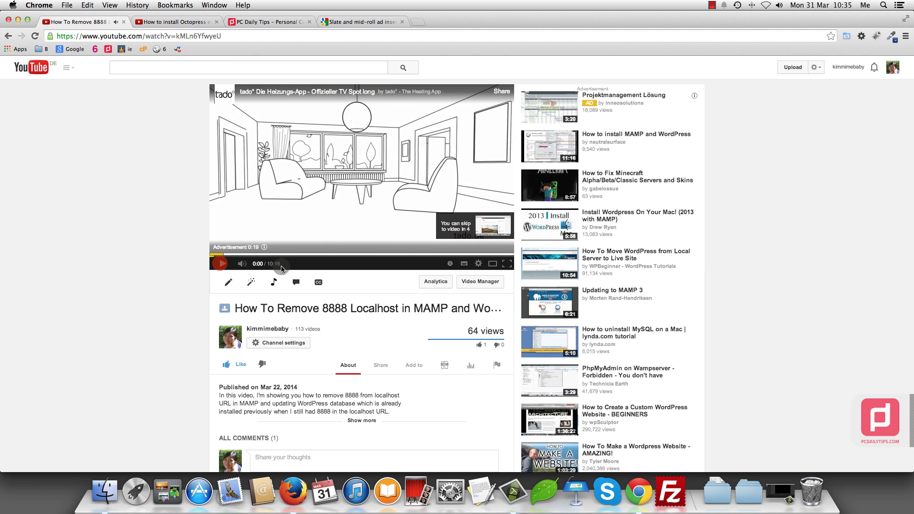
left_click(242, 264)
Step: Show the MAMP video's Monetization tab with its pre-roll, mid-roll and post-roll ad options
left_click(227, 285)
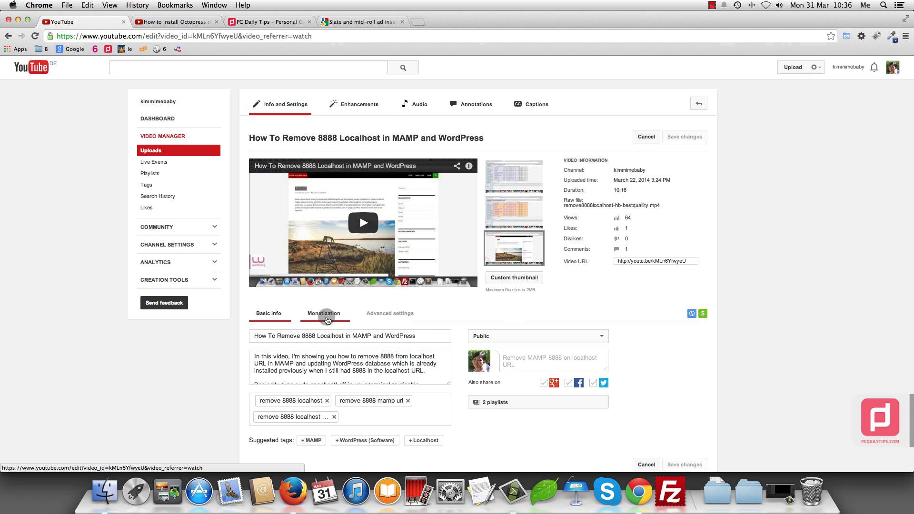
left_click(329, 317)
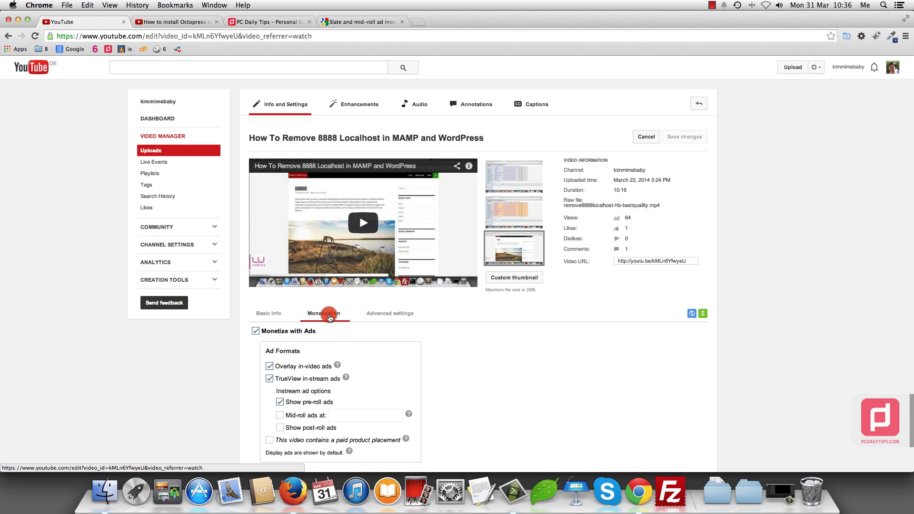
scroll(520, 352, "down", 3)
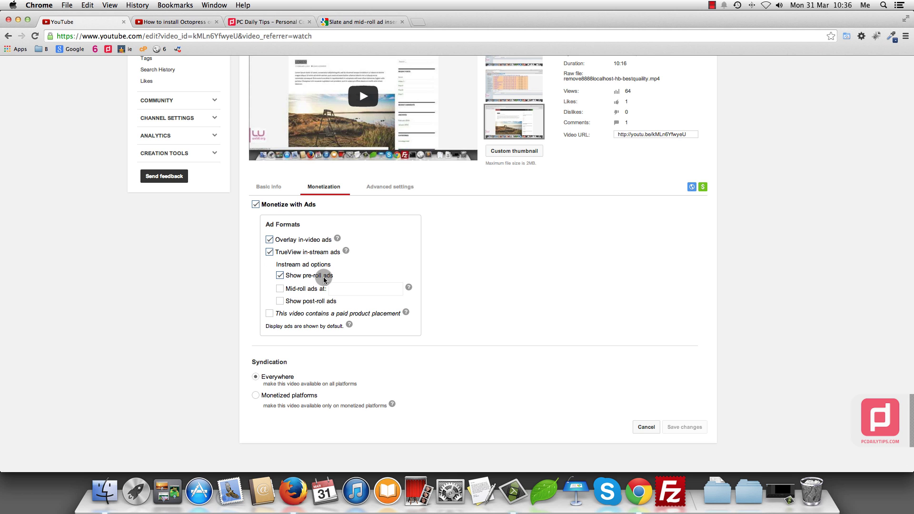
Step: Enable mid-roll ads at 07:30 for the MAMP video and save the monetization changes
left_click(192, 22)
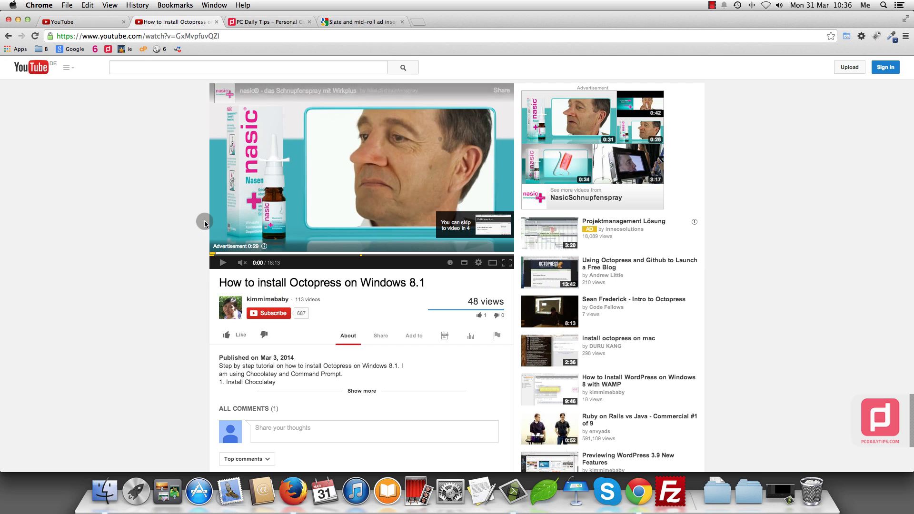
left_click(62, 22)
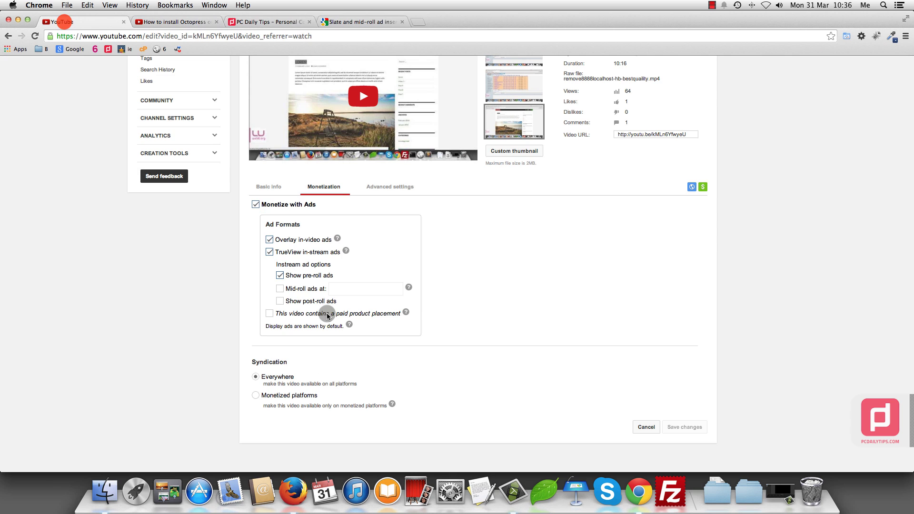
left_click(280, 289)
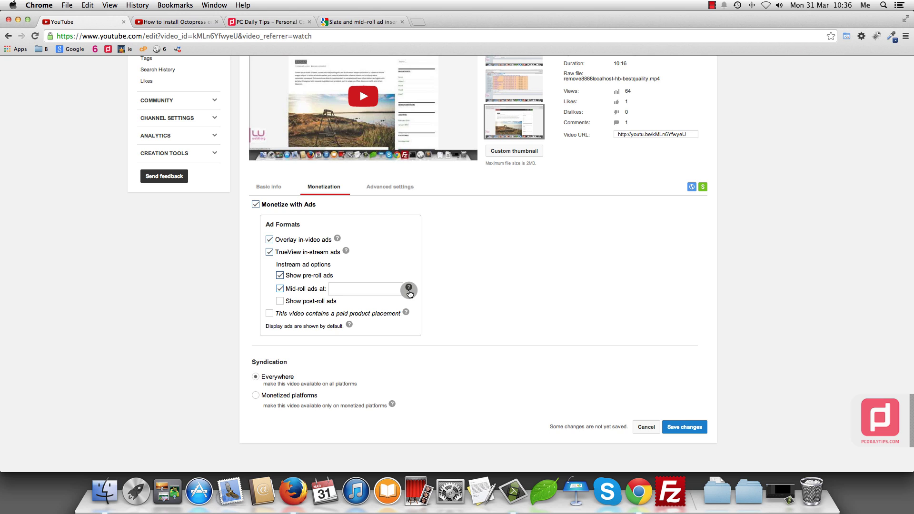
left_click(409, 289)
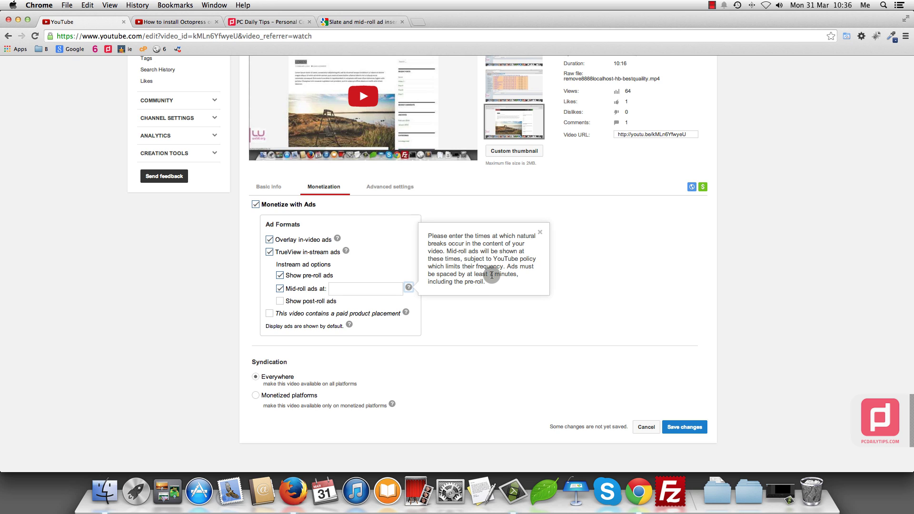
left_click(371, 291)
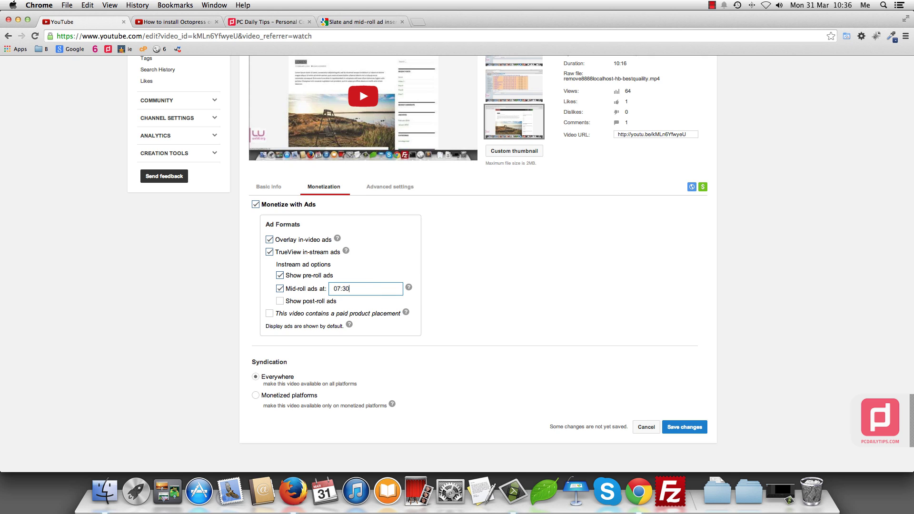
left_click(694, 434)
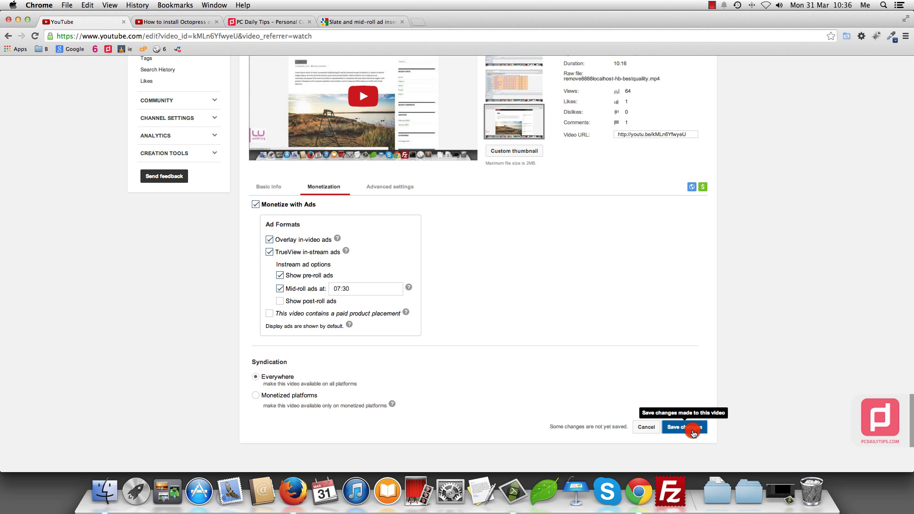
scroll(817, 375, "up", 5)
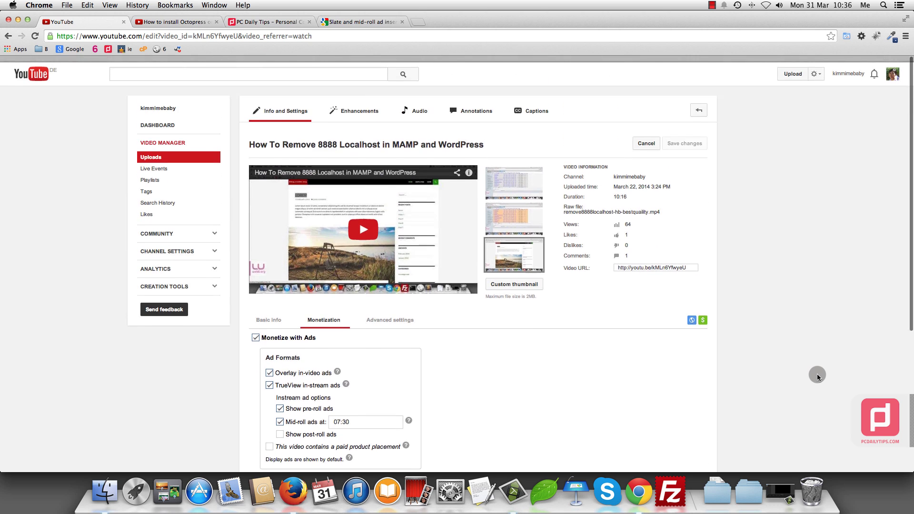
Step: Open the MAMP video's watch page in a new tab and pause the pre-roll ad
left_click(286, 141, "super")
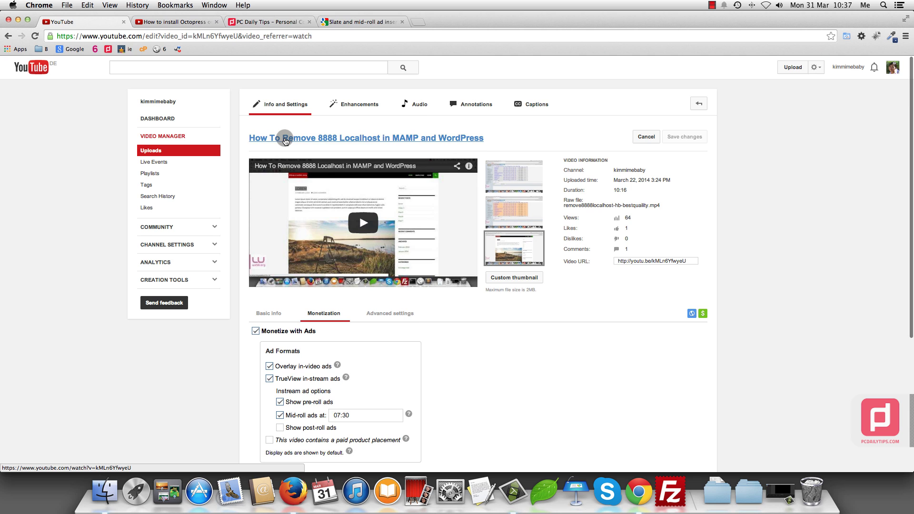
left_click(461, 22)
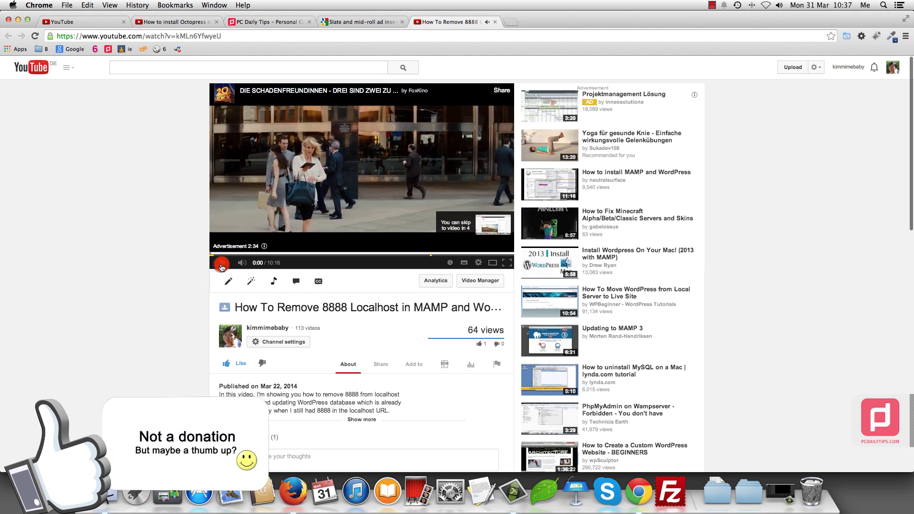
left_click(222, 264)
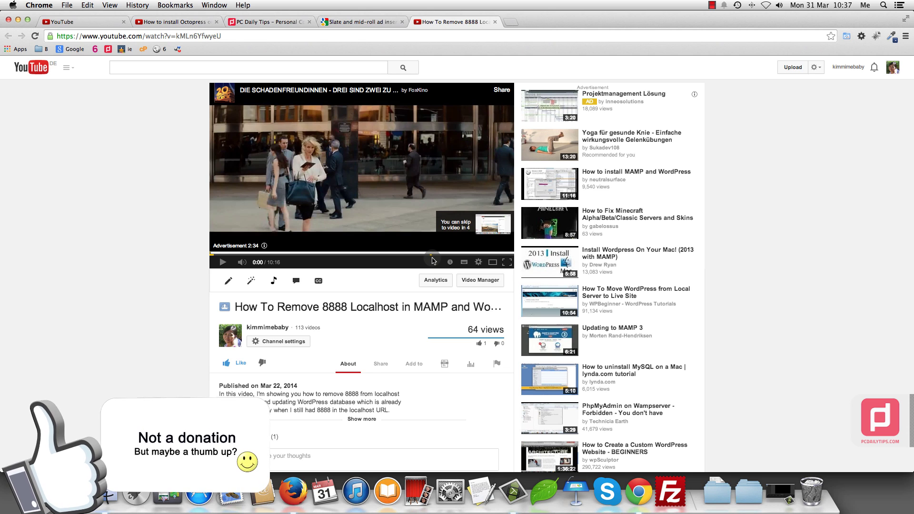
scroll(433, 261, "down", 1)
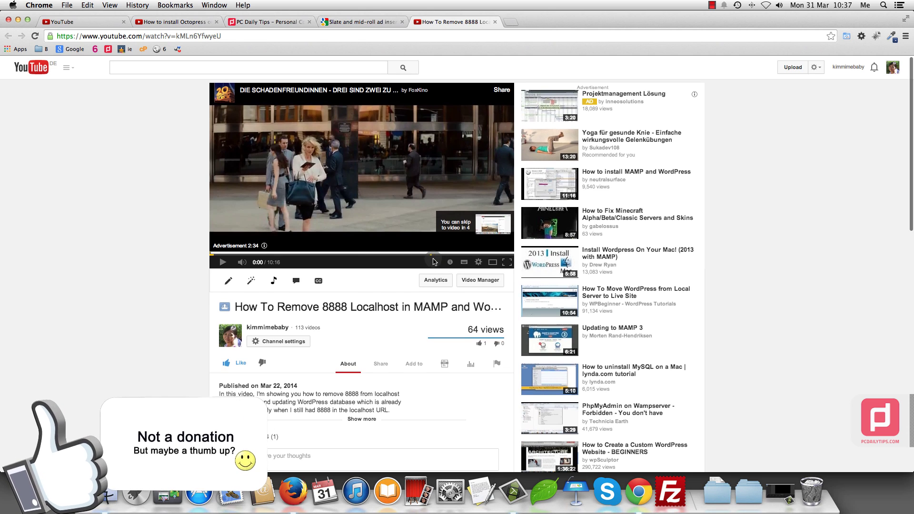
Step: Mute the pre-roll ad on the watch page, then return to the edit settings
left_click(76, 22)
scroll(522, 351, "down", 4)
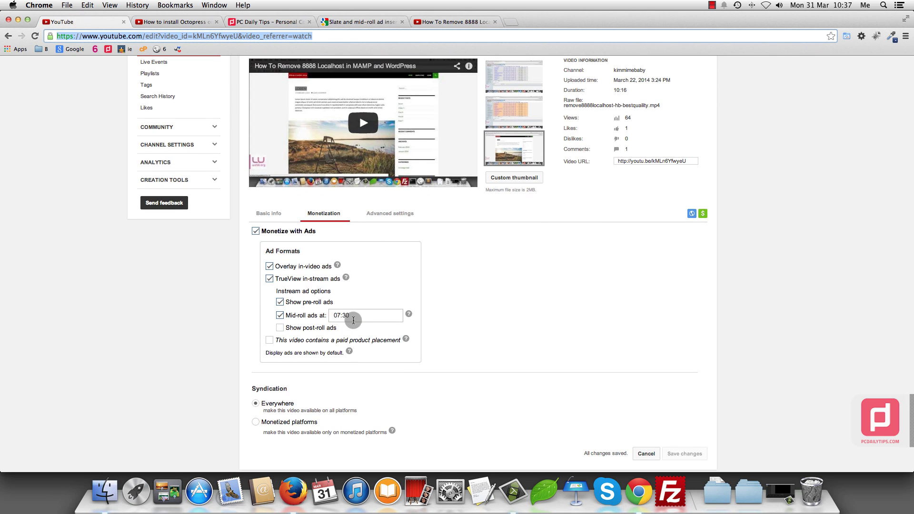
left_click(459, 24)
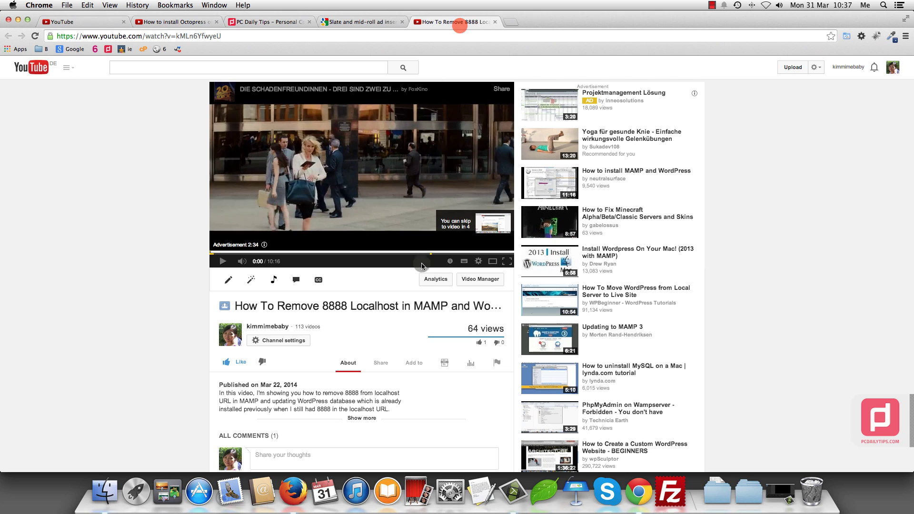
left_click(243, 261)
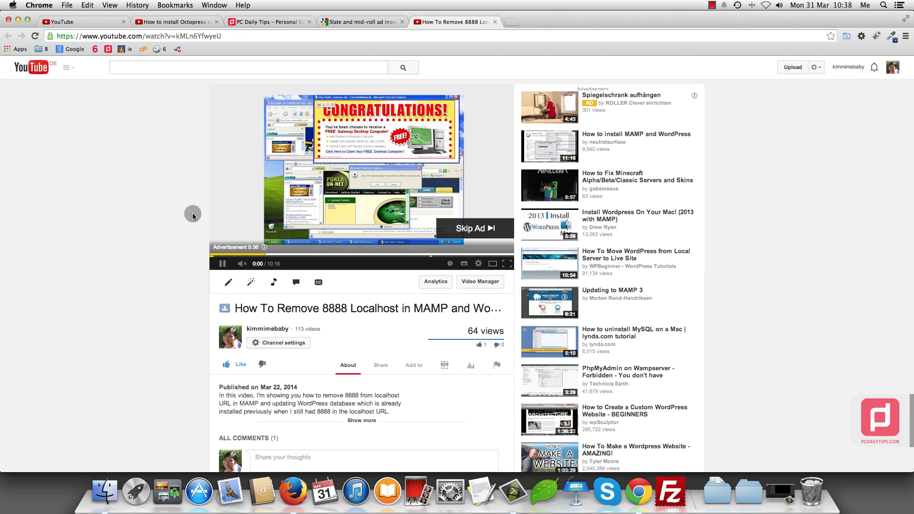
left_click(79, 26)
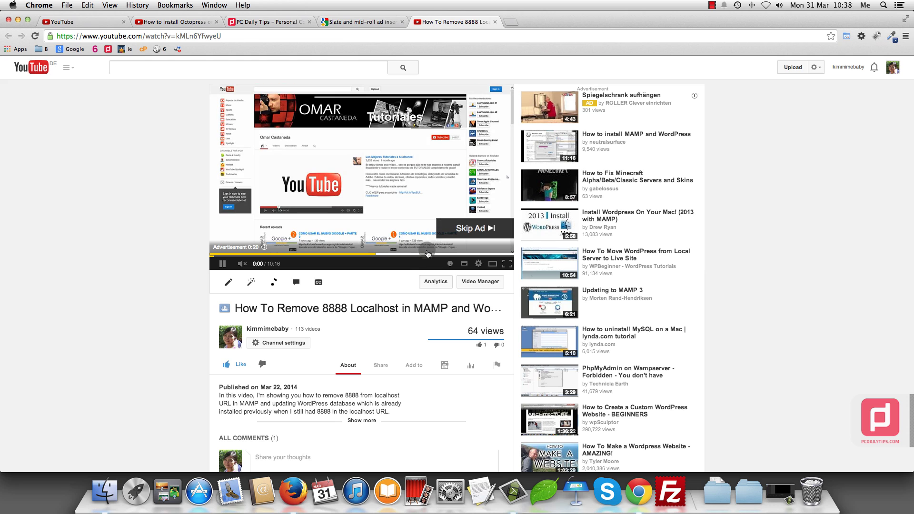
Step: Tick Show post-roll ads alongside the 07:30 mid-roll and save the monetization settings
left_click(80, 24)
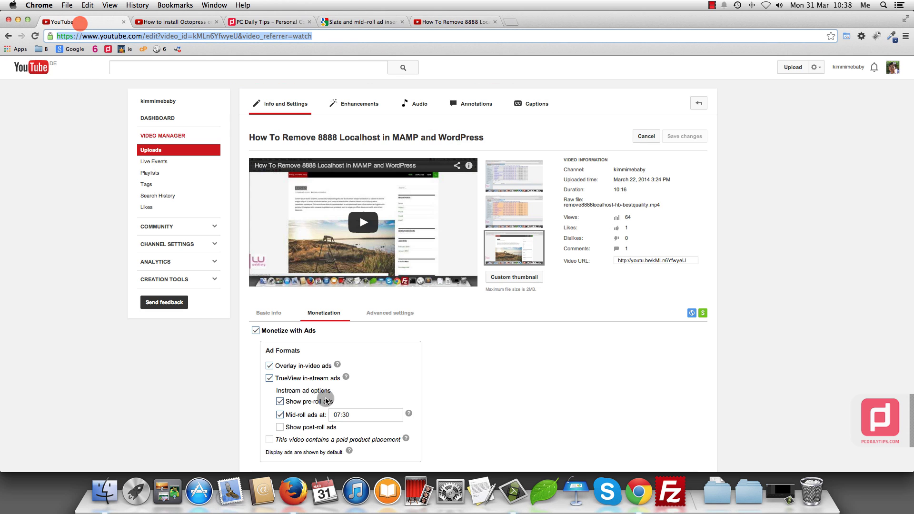
triple_click(358, 416)
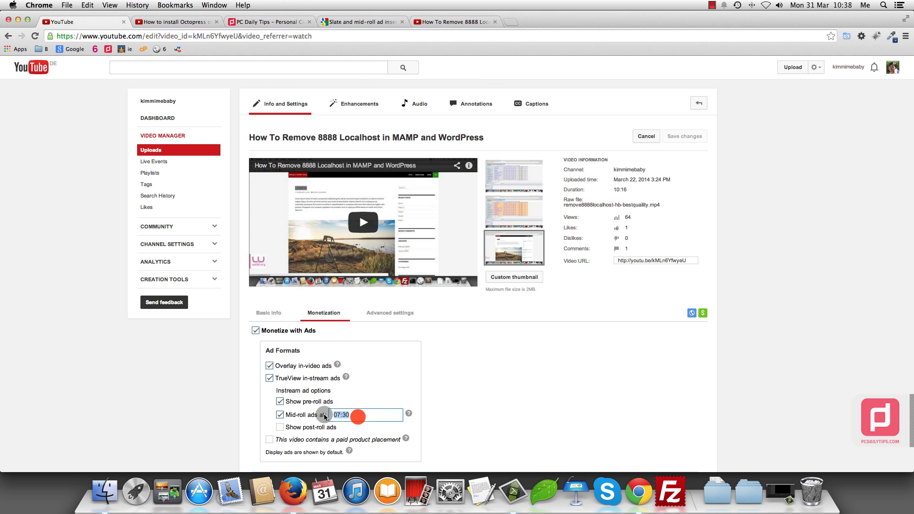
left_click(434, 21)
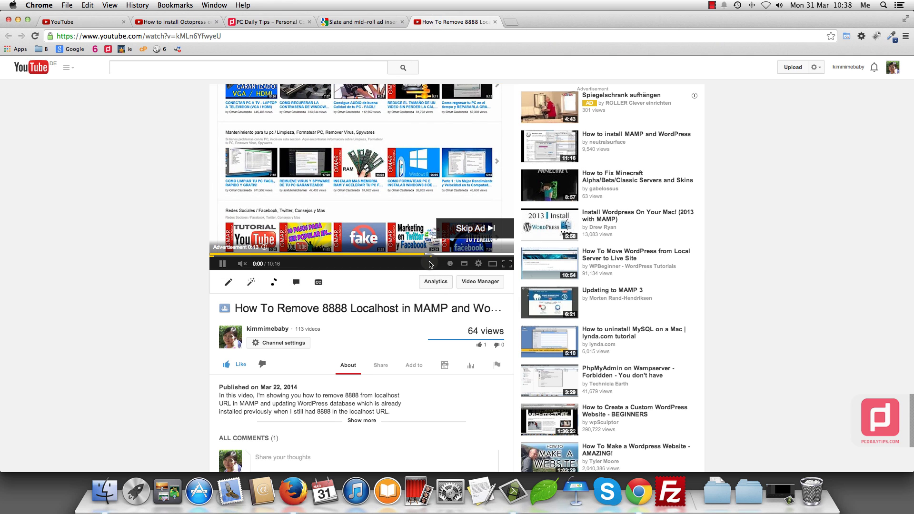
left_click(88, 21)
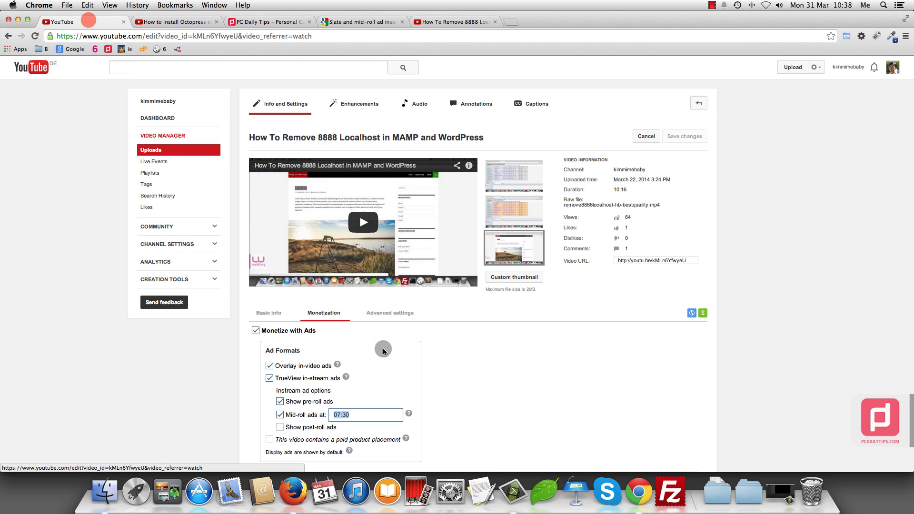
scroll(384, 351, "down", 5)
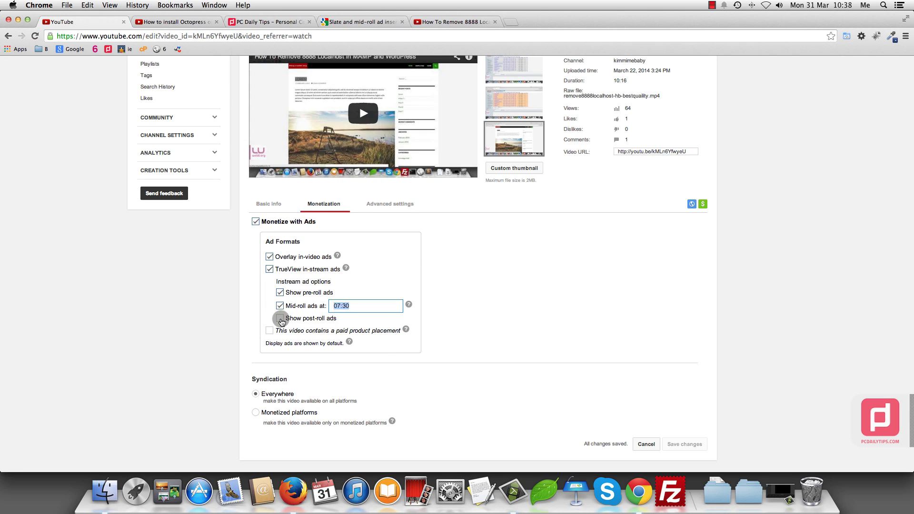
left_click(280, 319)
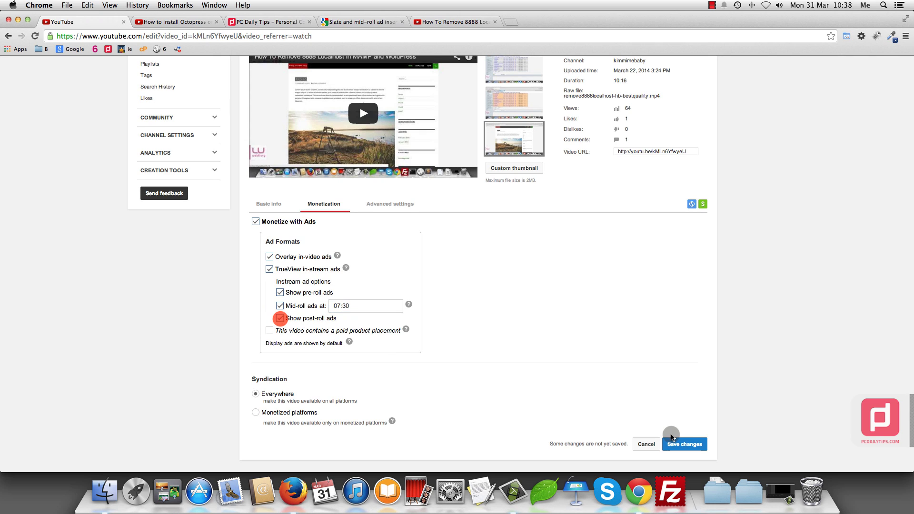
left_click(688, 445)
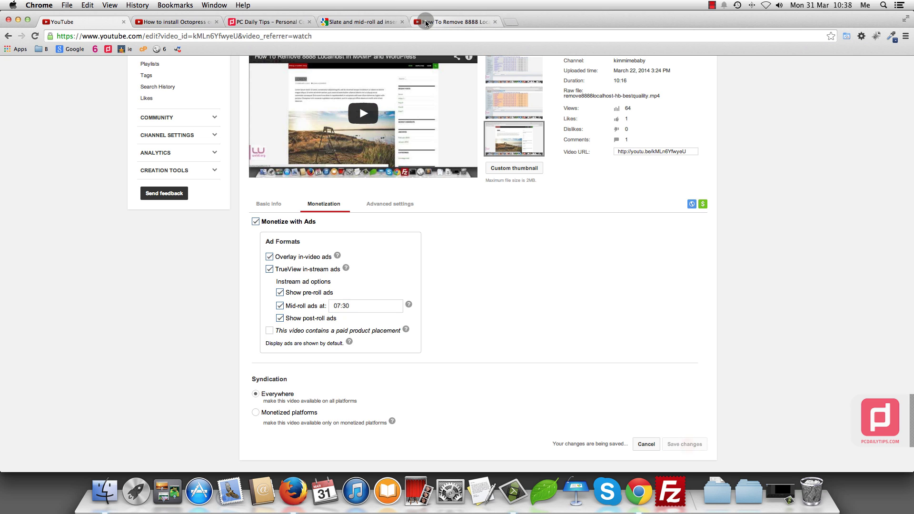
scroll(497, 144, "up", 3)
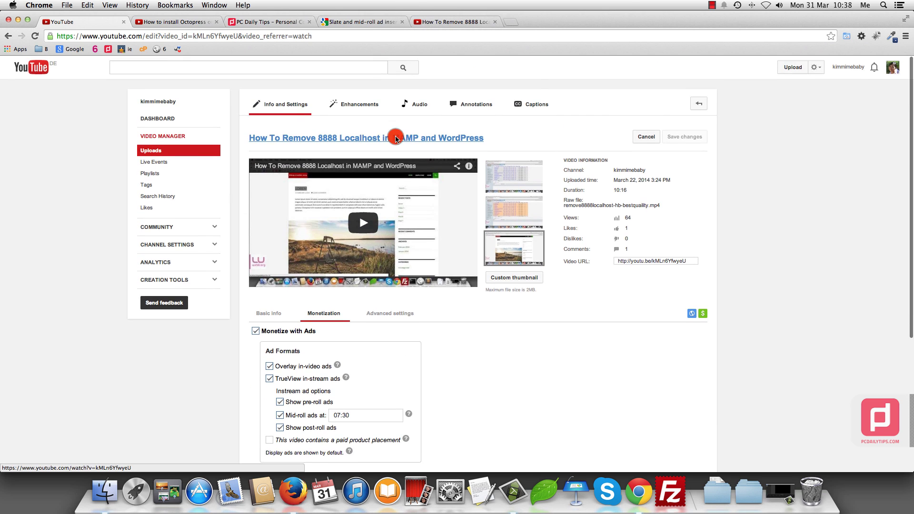
Step: Open another watch page of the MAMP video, then review the saved pre-, mid- and post-roll settings
left_click(395, 137)
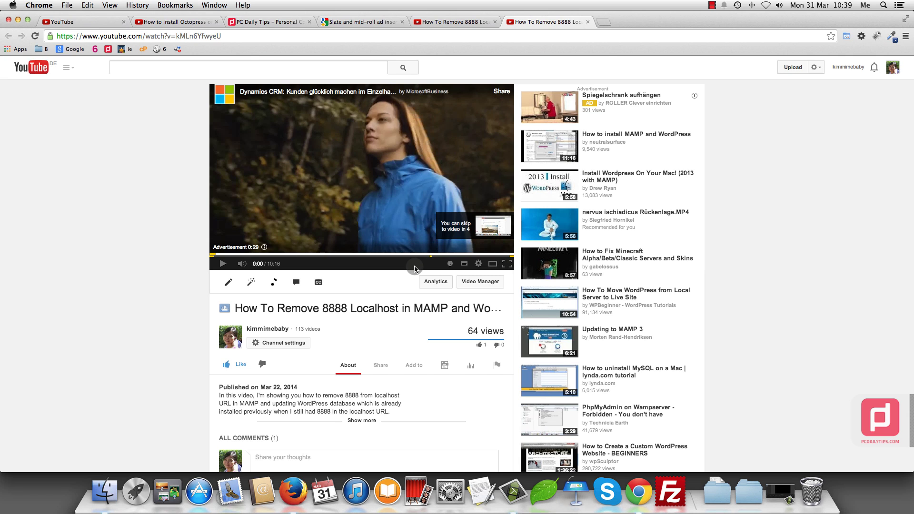
left_click(77, 21)
scroll(485, 361, "down", 3)
scroll(484, 361, "down", 2)
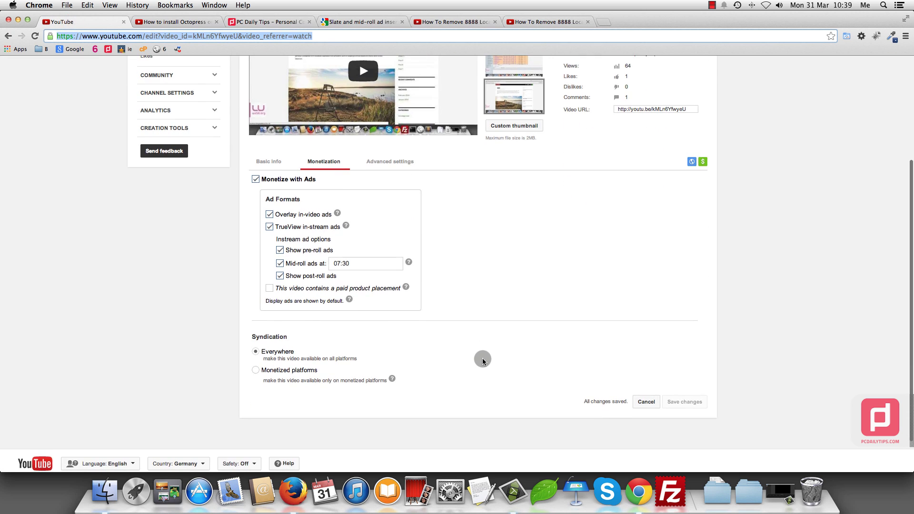
scroll(583, 302, "up", 6)
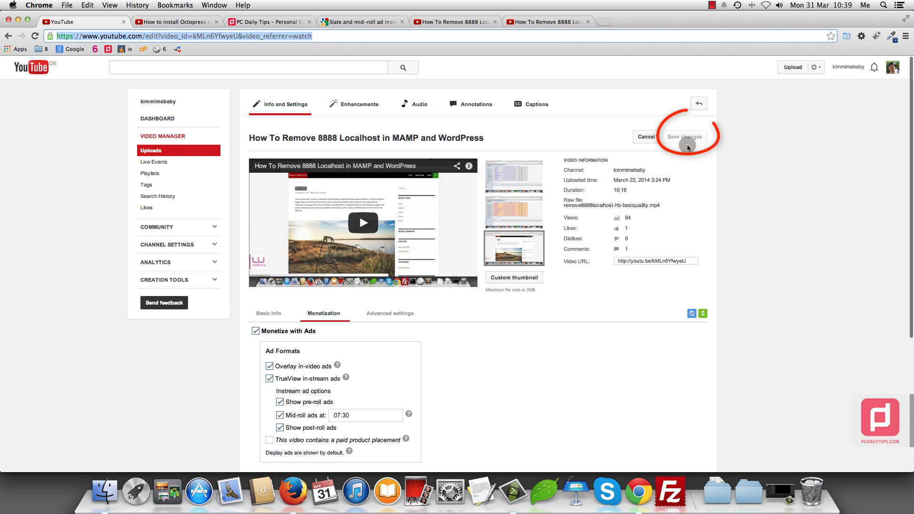